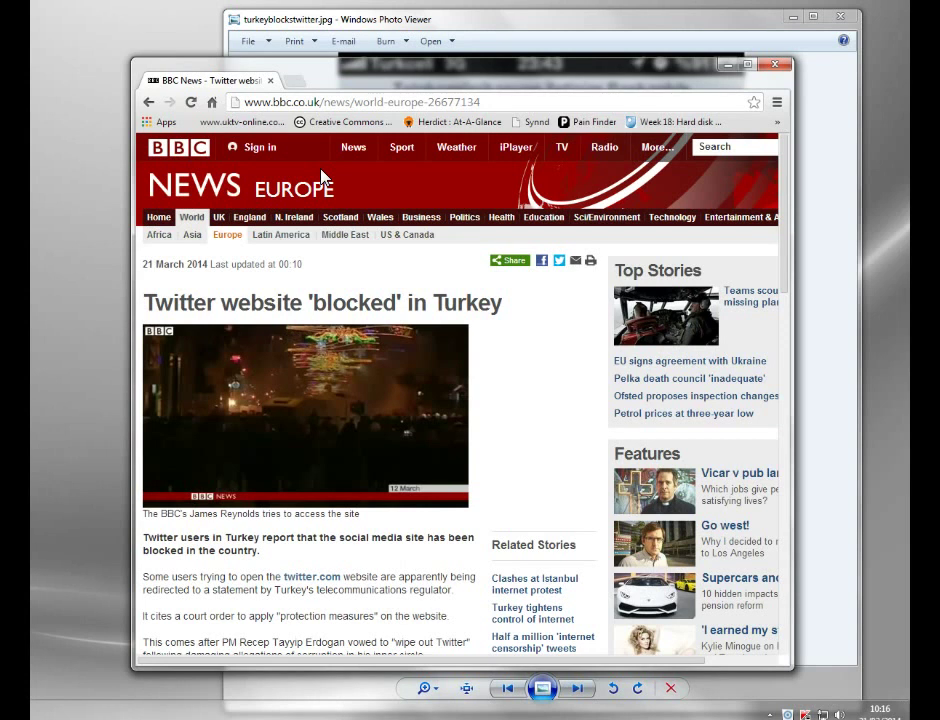
Step: Minimize Chrome and nudge the twitter.com block-page screenshot window slightly left
left_click(725, 66)
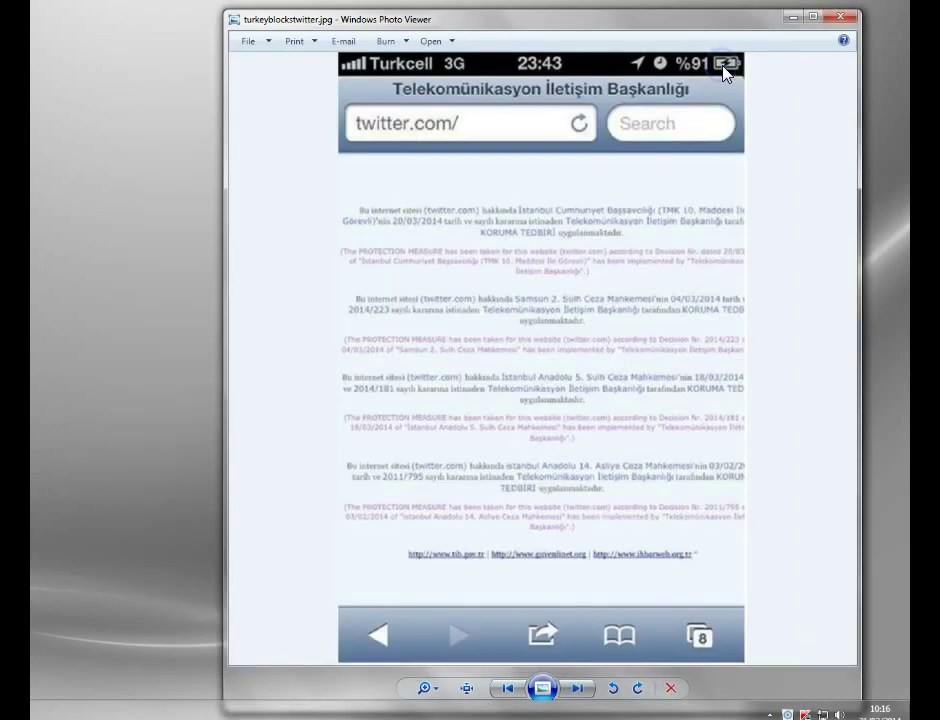
left_click_drag(687, 31, 624, 40)
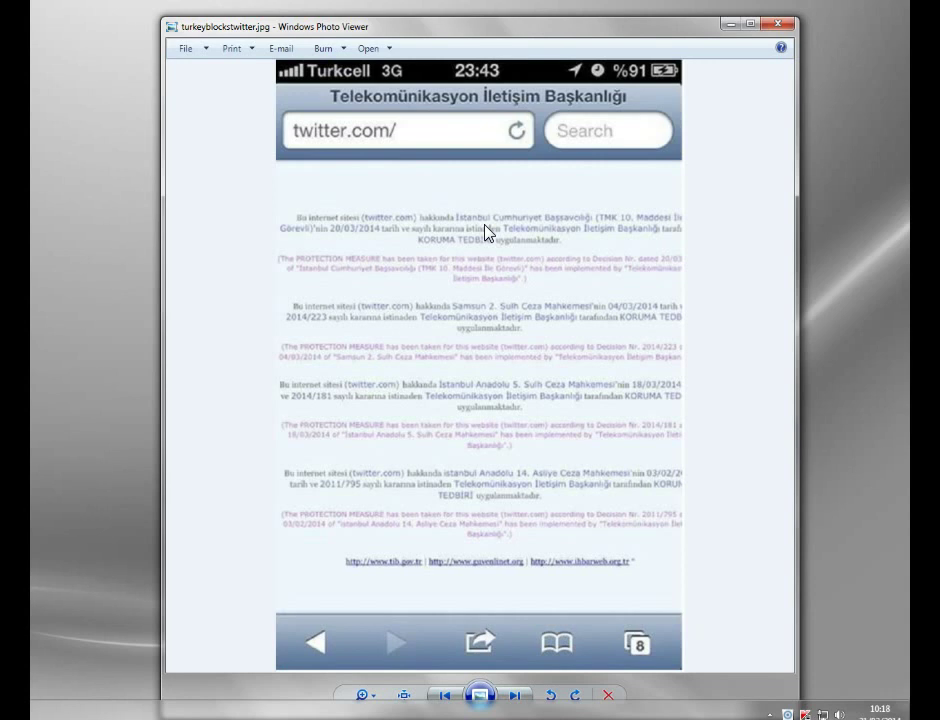
left_click(523, 230)
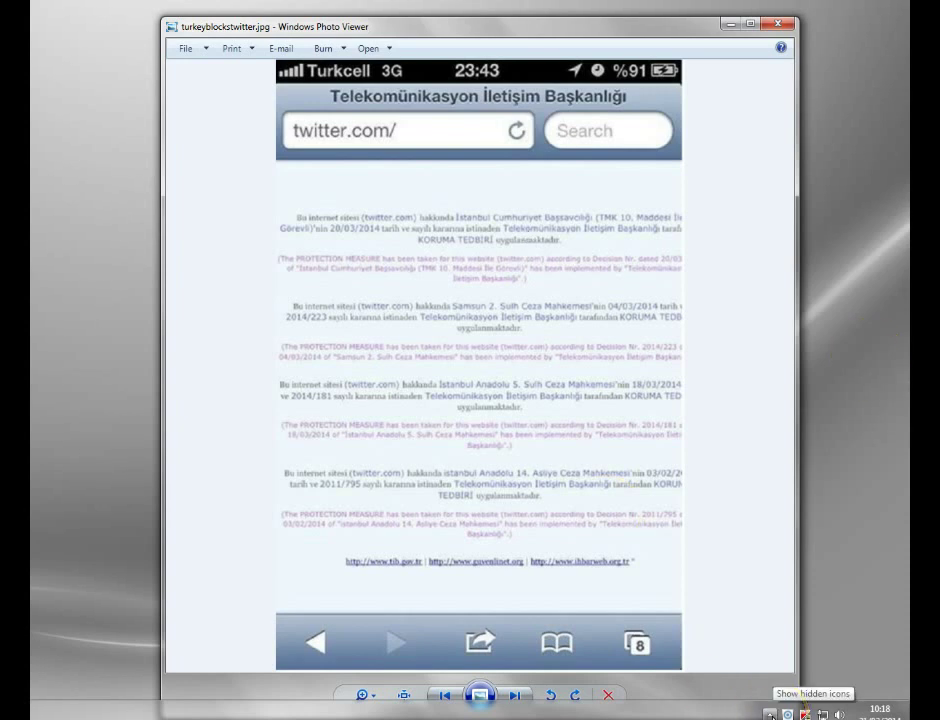
Step: Open Identity Cloaker's main window from its hidden system-tray icon
left_click(770, 713)
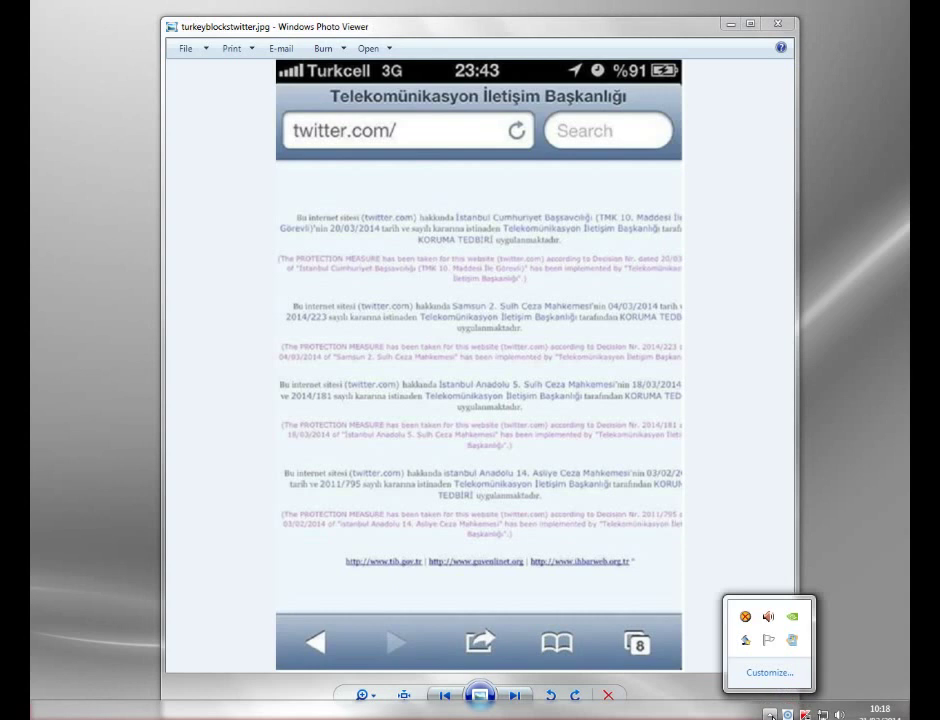
double_click(746, 618)
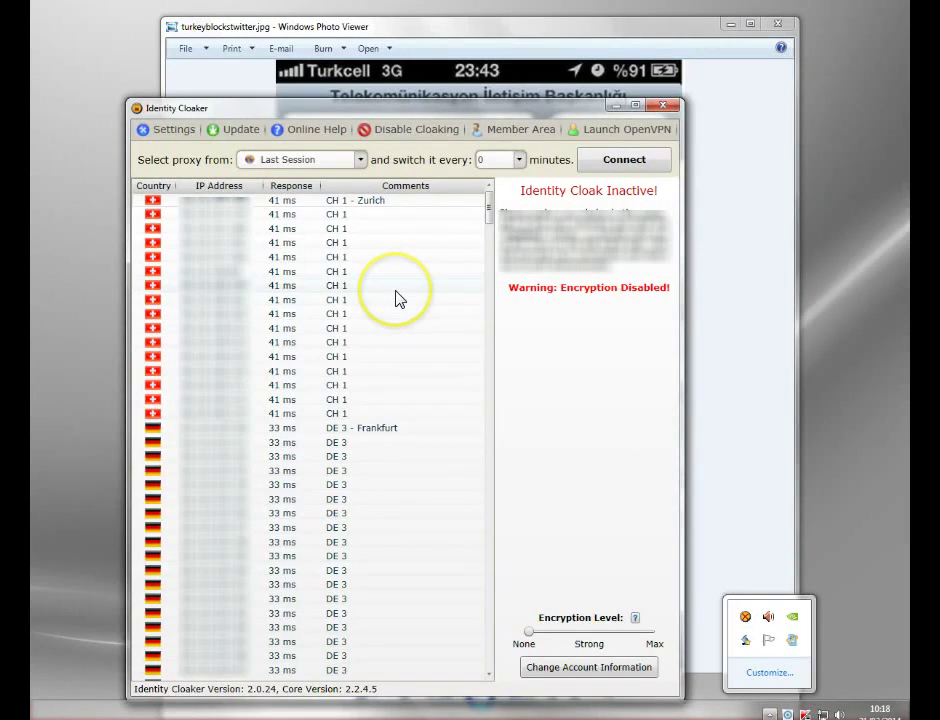
Step: Close the tray overflow popup and browse the proxy server list
left_click(237, 117)
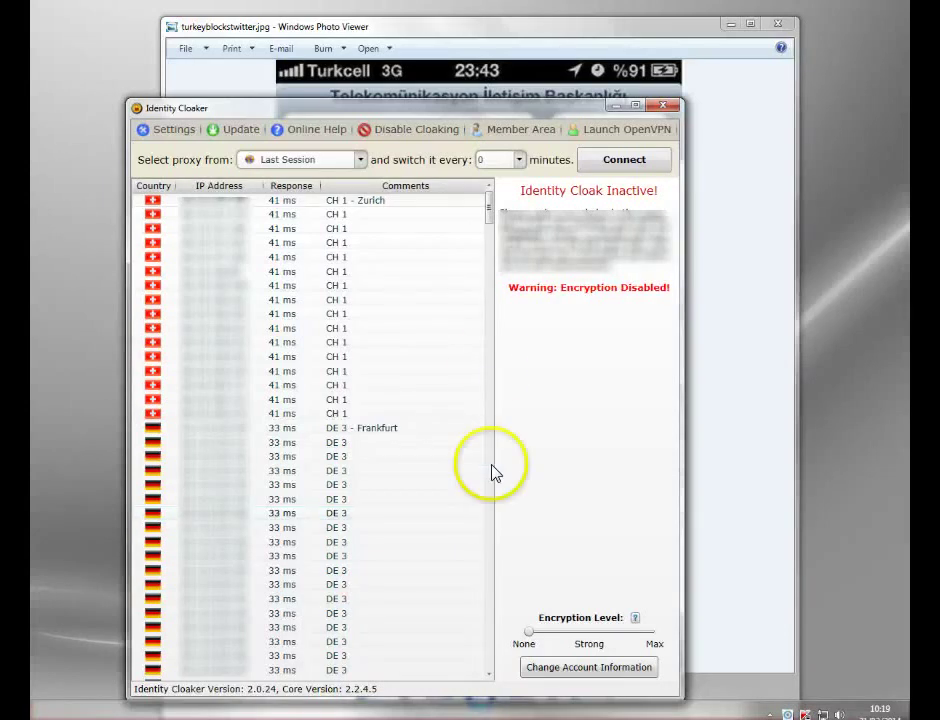
mouse_move(486, 205)
left_mouse_down()
mouse_move(458, 165)
mouse_move(459, 705)
mouse_move(464, 80)
mouse_move(457, 294)
mouse_move(475, 657)
mouse_move(472, 405)
mouse_move(495, 262)
mouse_move(493, 196)
left_mouse_up()
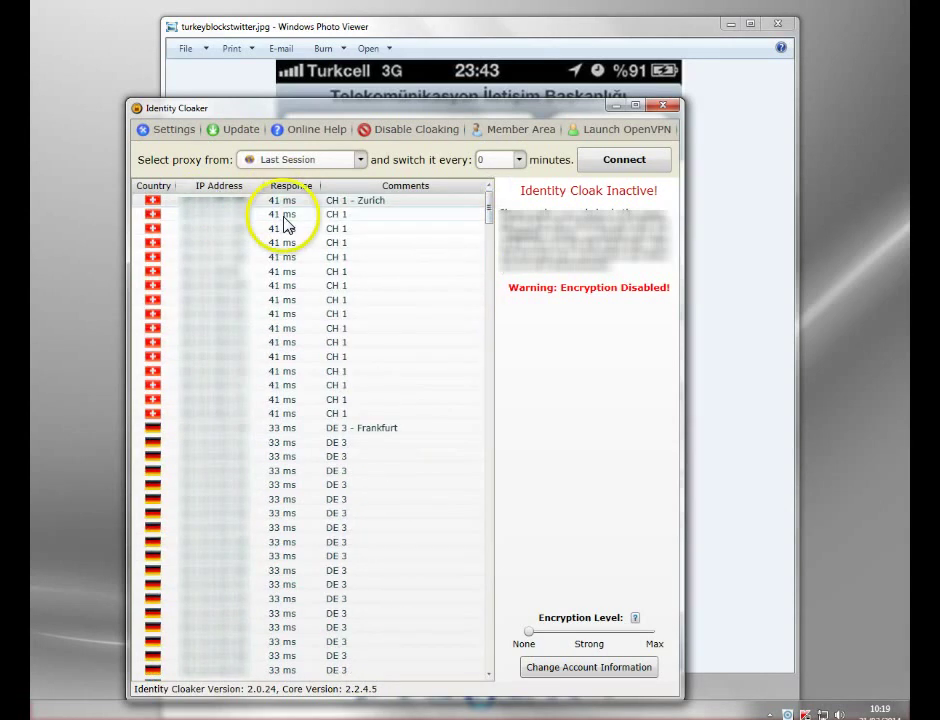
Step: Scroll past US and Australian servers until the IE 4 - Dublin rows show
scroll(300, 592, "down", 2)
scroll(300, 592, "down", 7)
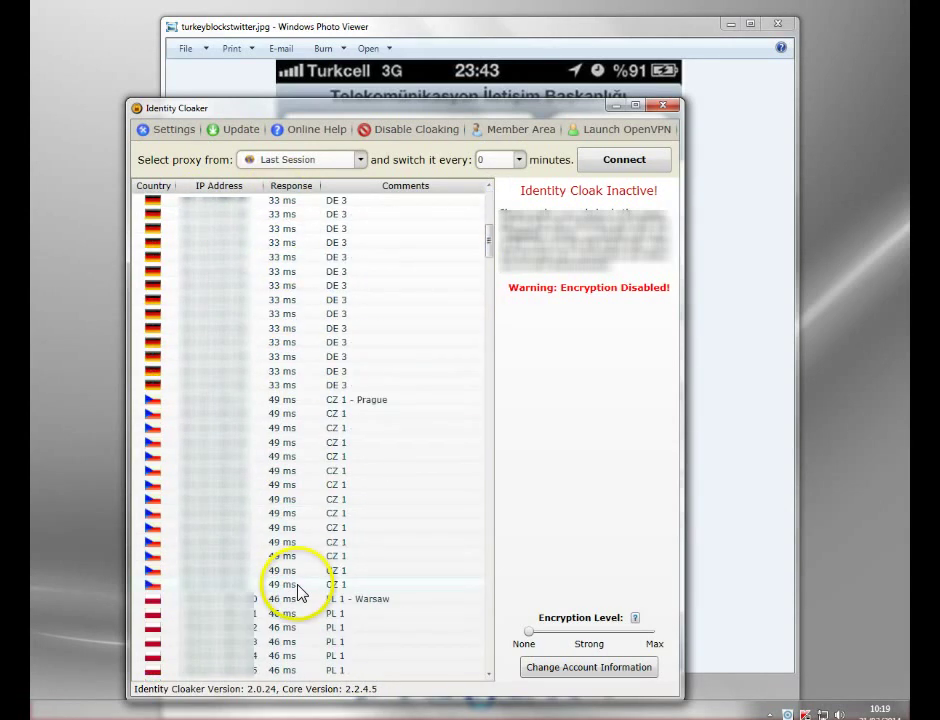
scroll(300, 592, "down", 9)
scroll(300, 592, "down", 8)
scroll(298, 590, "down", 6)
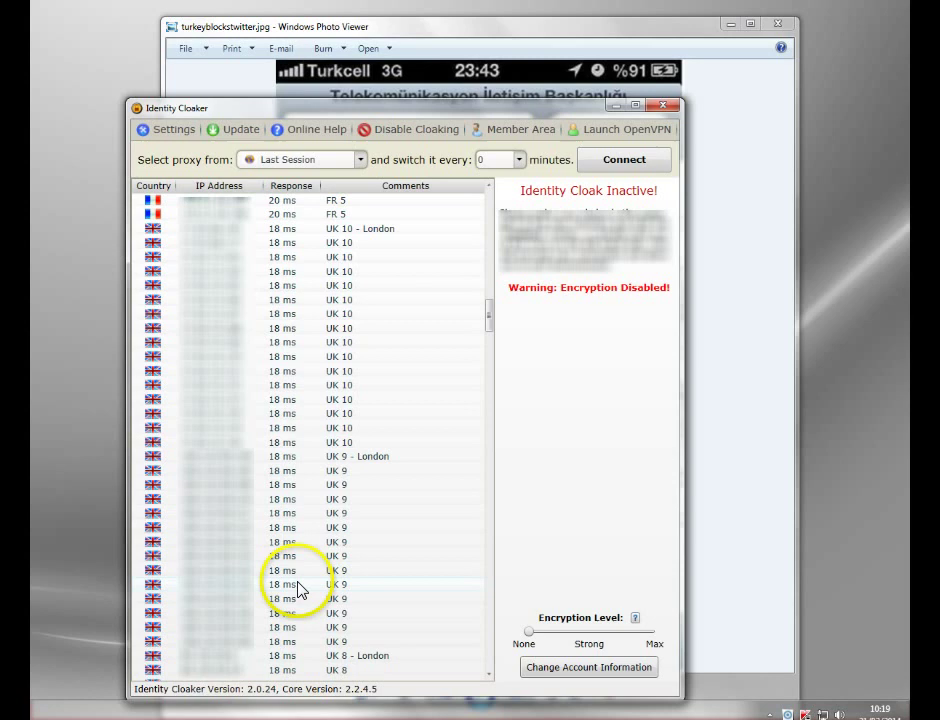
scroll(298, 590, "up", 6)
scroll(298, 590, "up", 3)
scroll(298, 590, "up", 7)
scroll(298, 588, "up", 7)
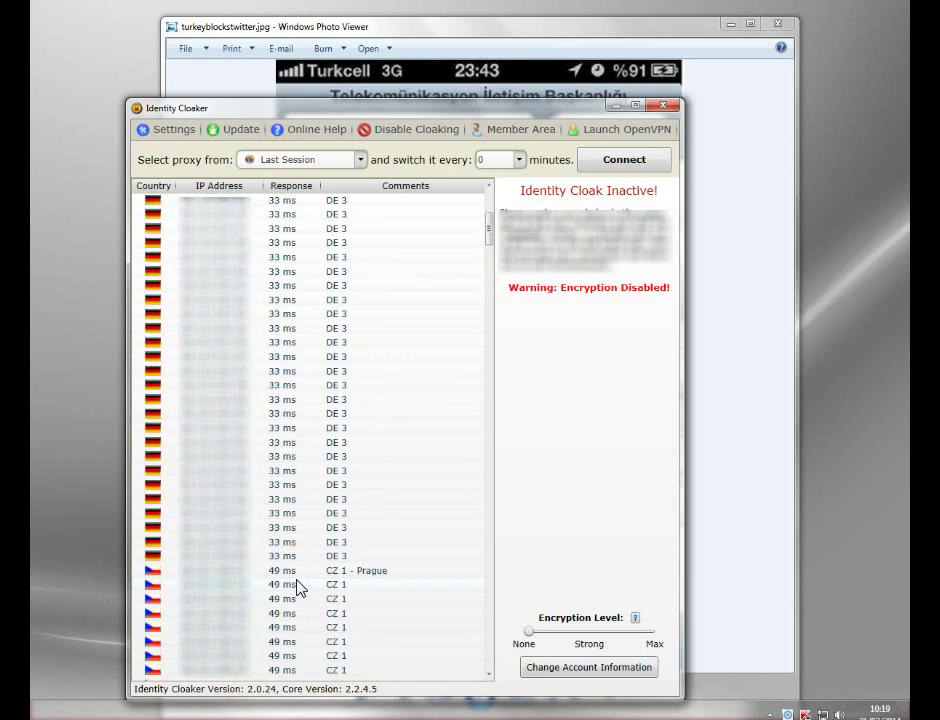
scroll(298, 588, "up", 7)
scroll(298, 588, "down", 6)
scroll(298, 588, "down", 8)
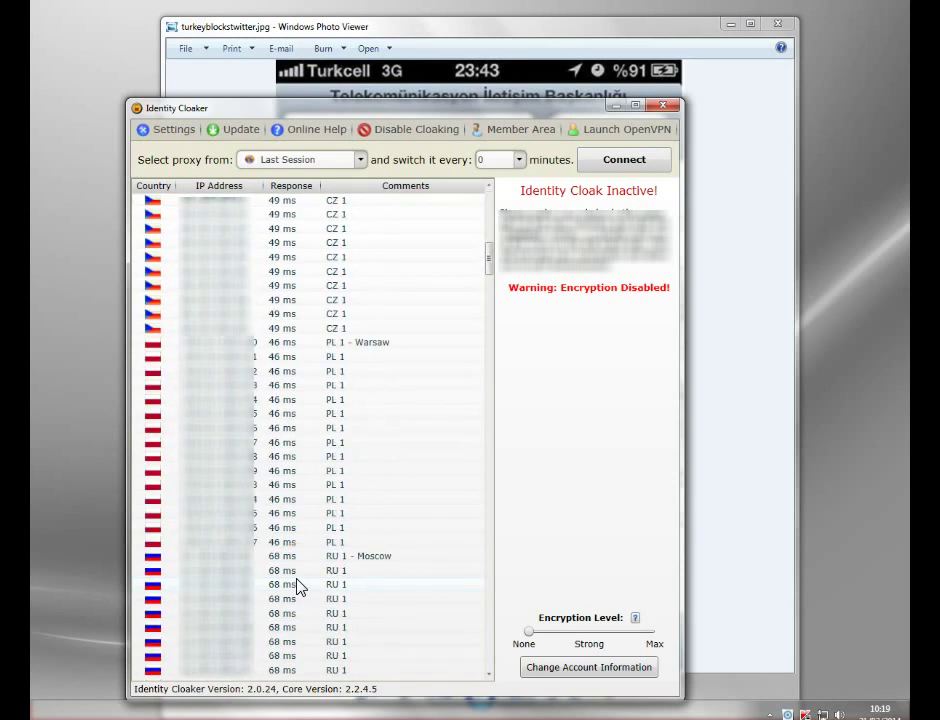
scroll(298, 588, "down", 7)
scroll(298, 588, "down", 9)
scroll(298, 584, "down", 6)
scroll(298, 584, "down", 8)
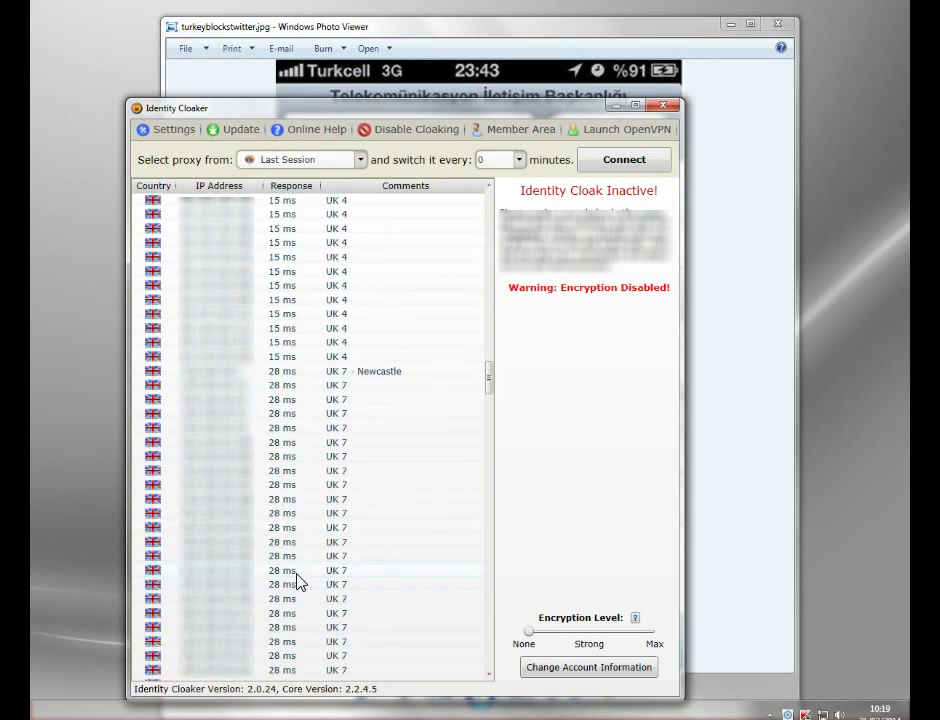
scroll(298, 584, "down", 8)
scroll(298, 584, "down", 8)
scroll(298, 584, "down", 10)
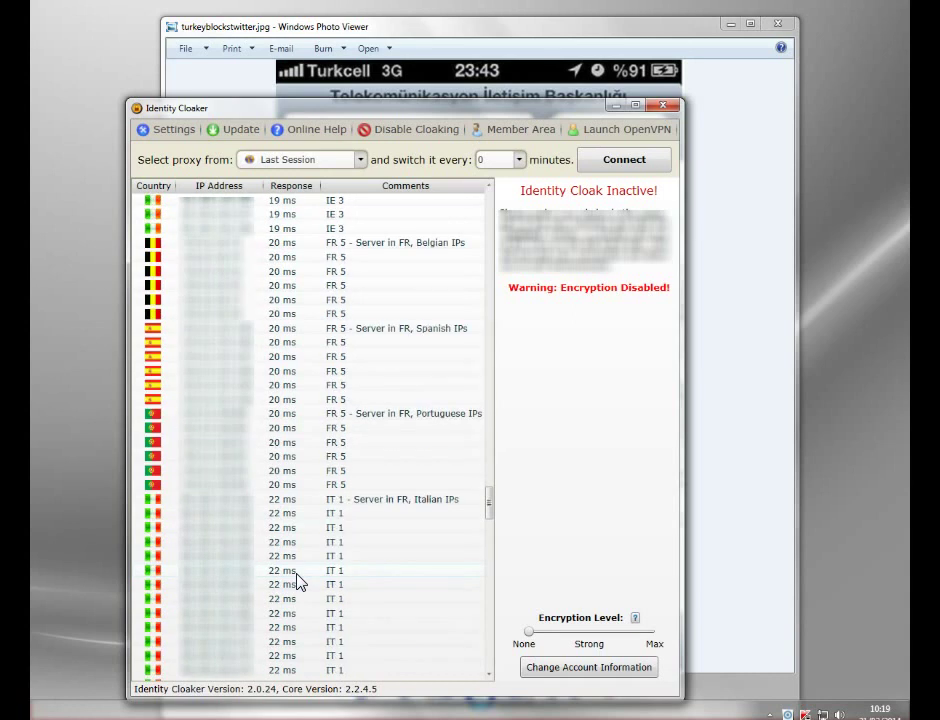
scroll(297, 582, "down", 3)
scroll(297, 582, "down", 5)
scroll(297, 582, "down", 5)
scroll(297, 582, "down", 5)
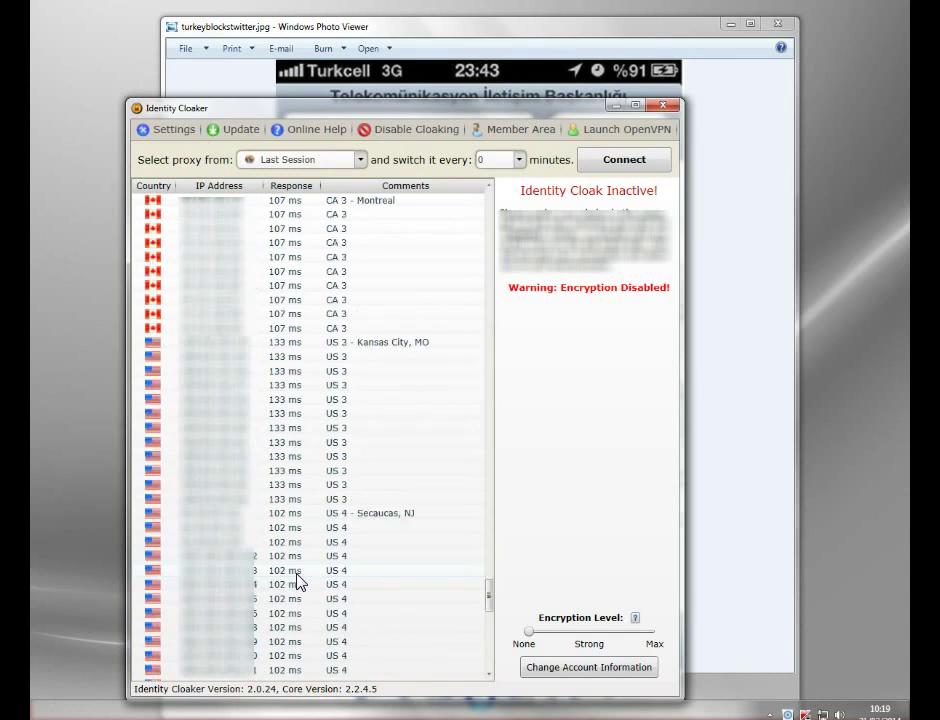
scroll(297, 582, "down", 5)
scroll(297, 582, "down", 5)
scroll(297, 582, "down", 3)
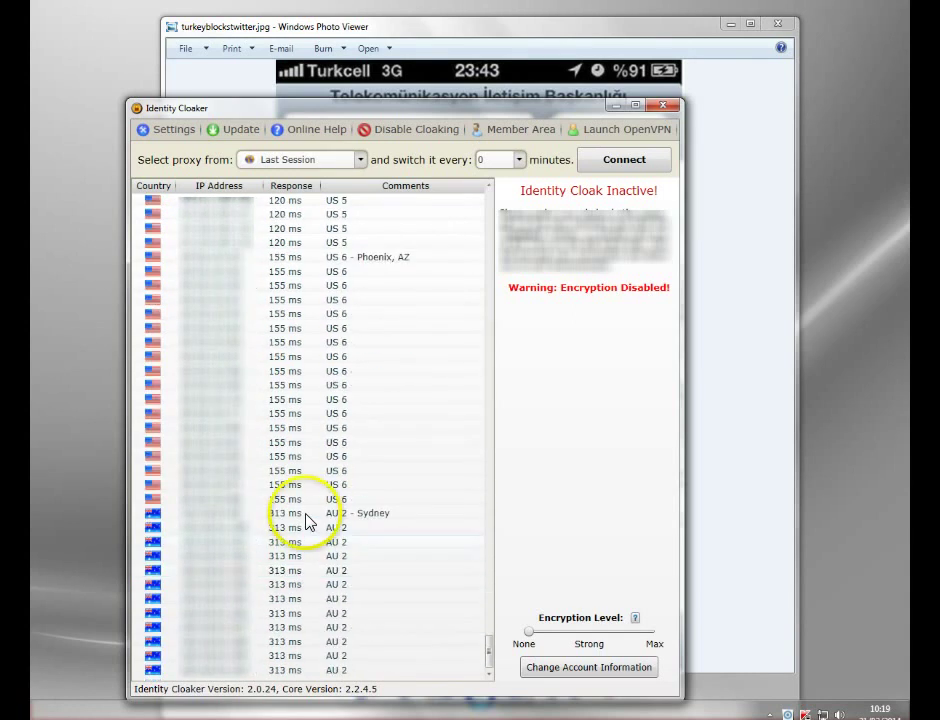
scroll(386, 514, "up", 4)
scroll(382, 506, "up", 5)
scroll(382, 503, "up", 5)
scroll(383, 503, "up", 5)
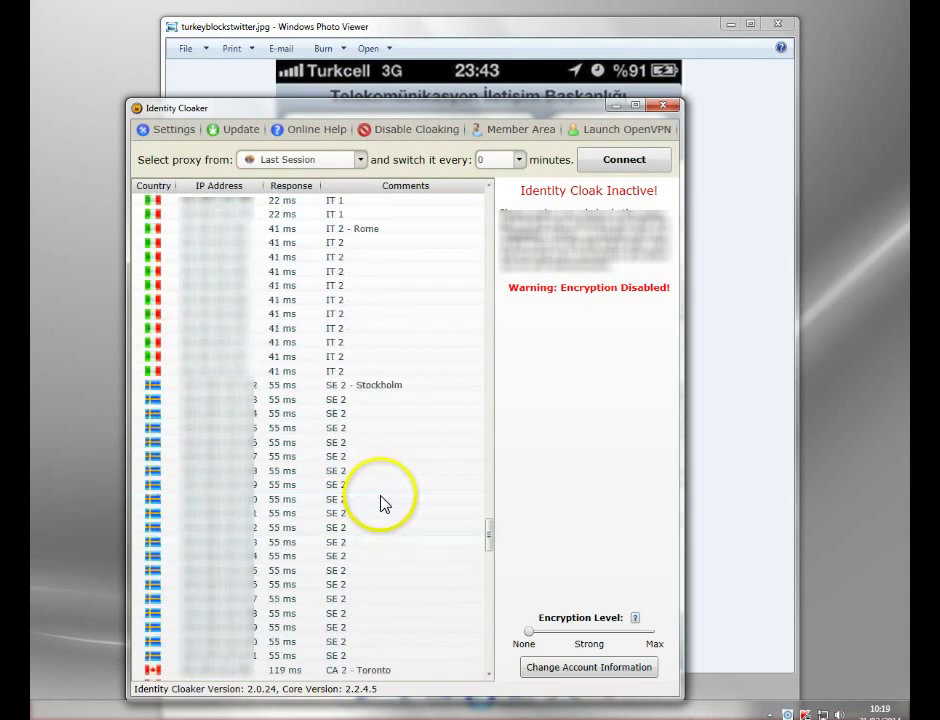
scroll(383, 503, "up", 10)
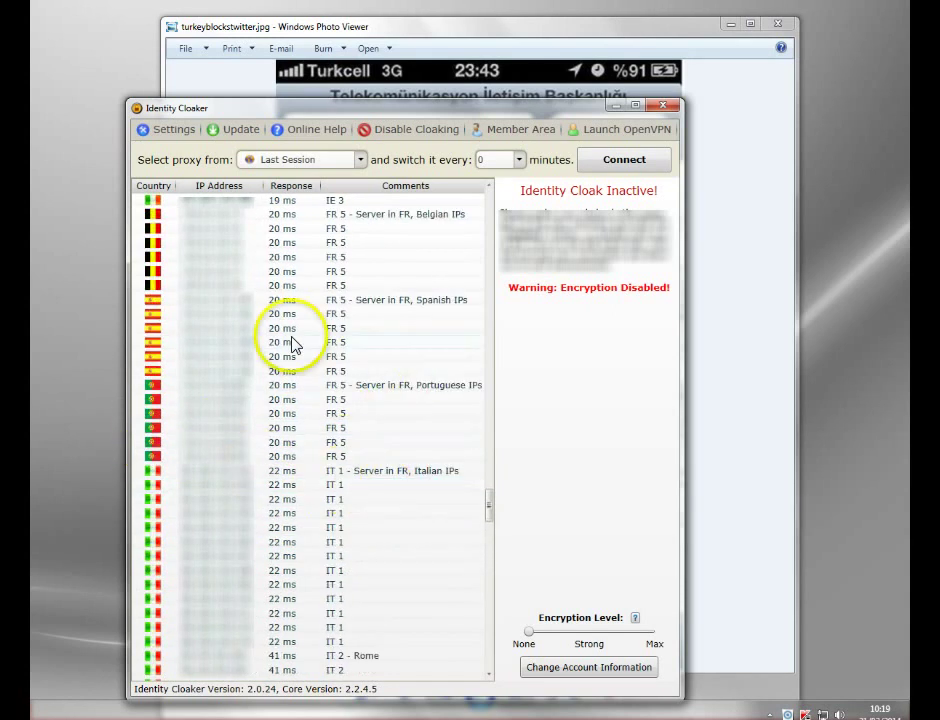
scroll(315, 443, "up", 4)
scroll(305, 455, "up", 4)
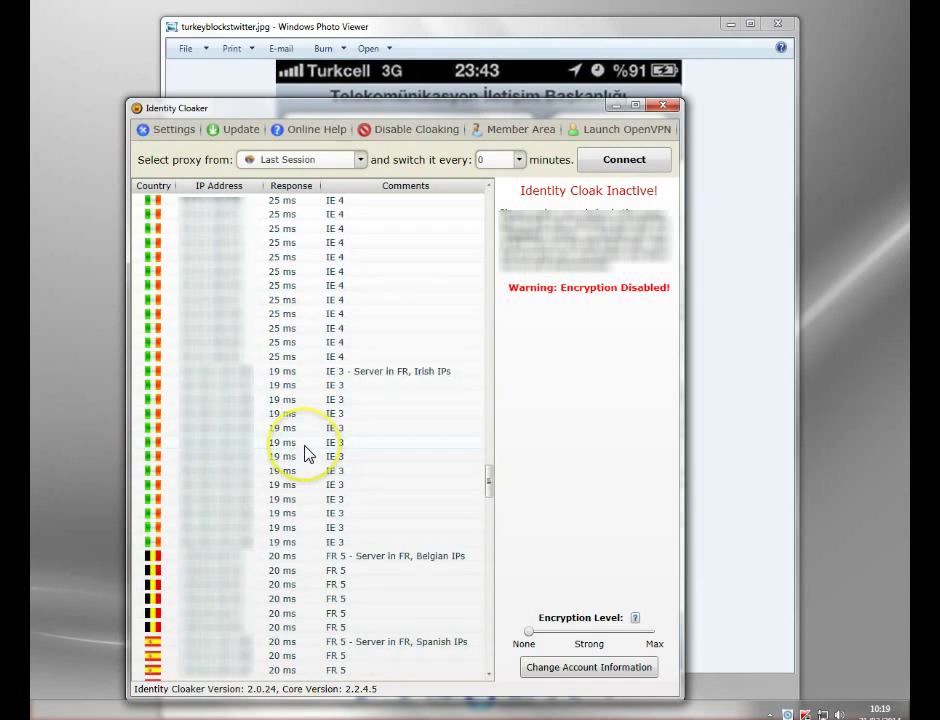
scroll(305, 455, "up", 4)
scroll(304, 451, "up", 8)
scroll(304, 457, "down", 7)
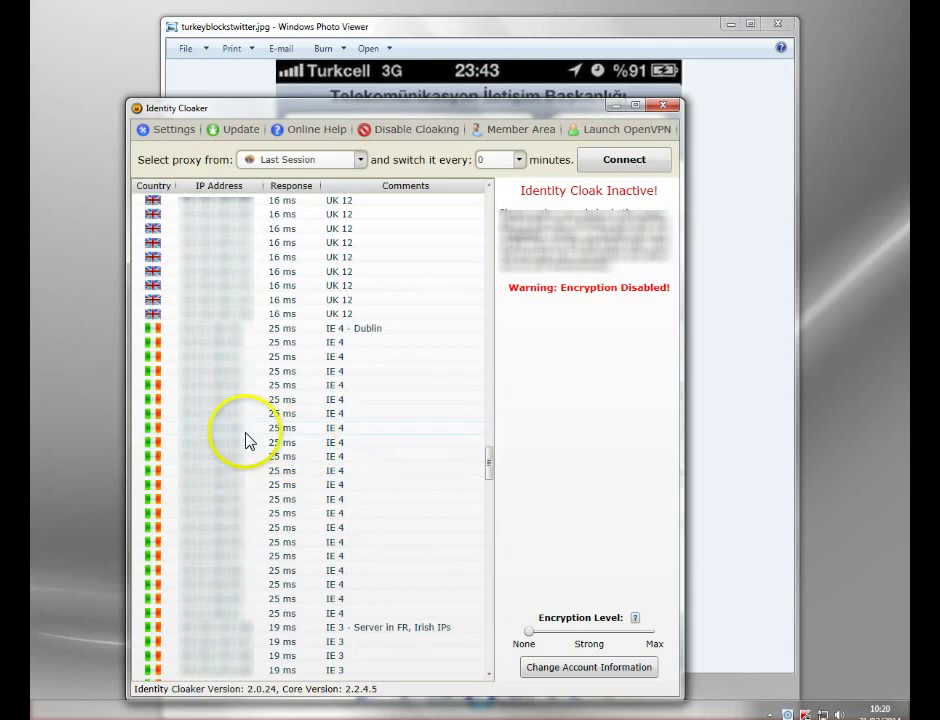
Step: Connect through an IE 4 Dublin server until 'Identity Cloak Active!' appears
double_click(215, 429)
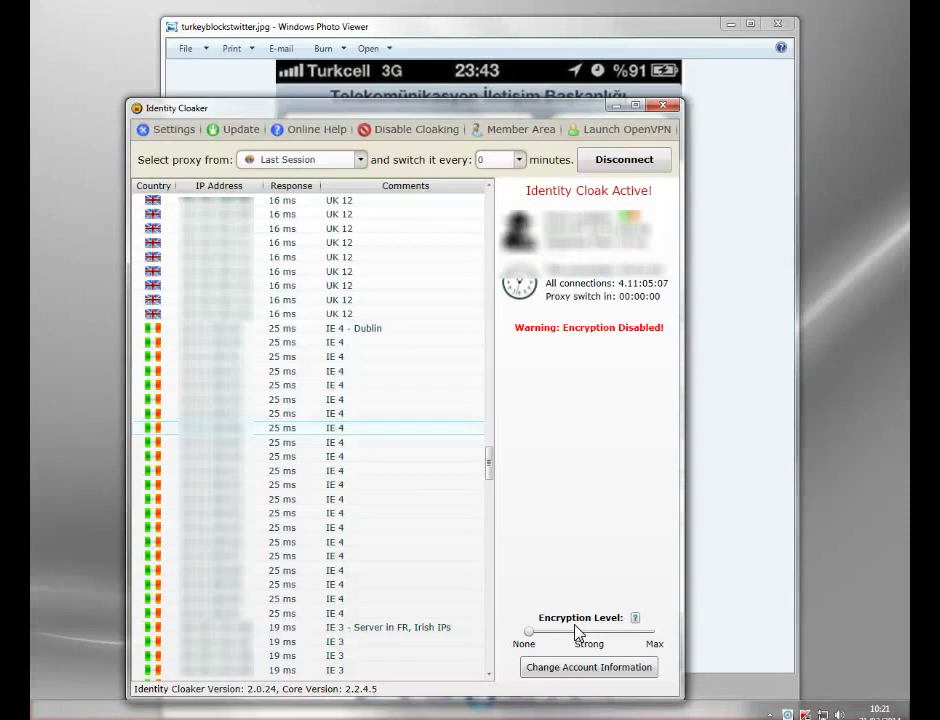
Step: Set the Encryption Level slider to Strong
left_click(585, 636)
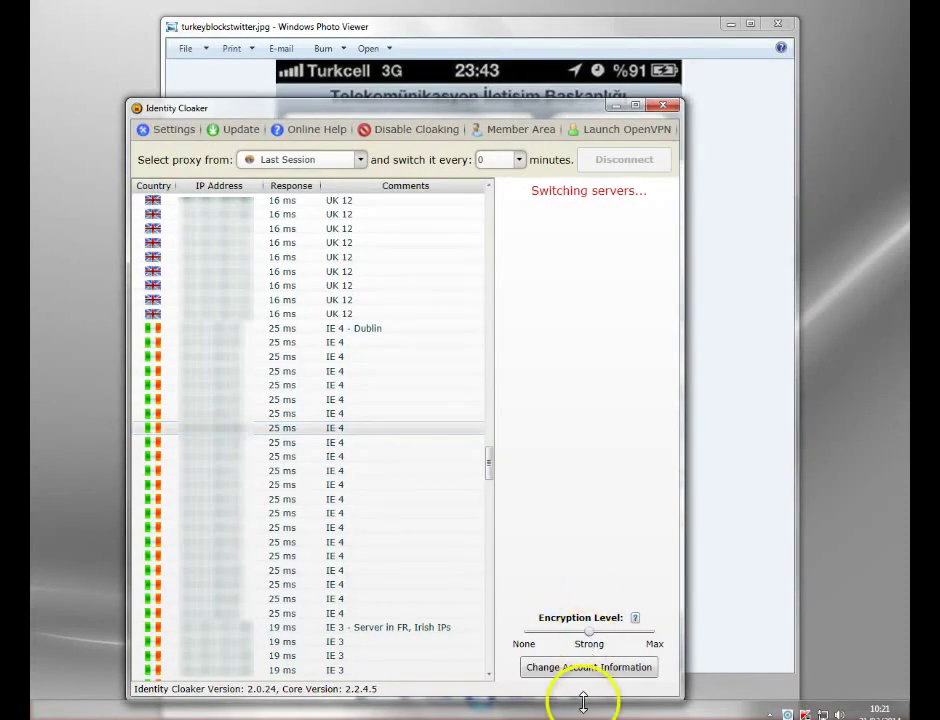